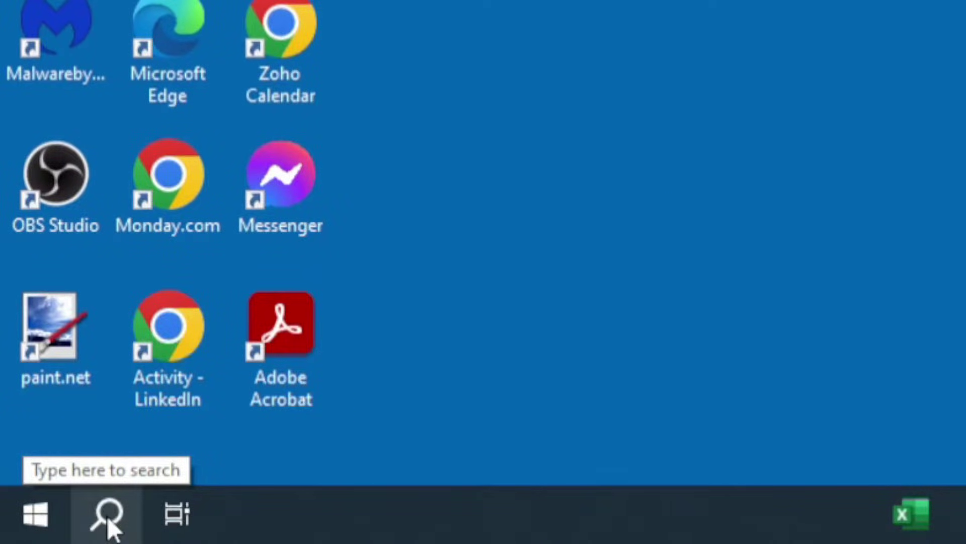
- Search for 'power settings' and open the Power & sleep settings page
{"action": "left_click", "coordinate": [108, 521]}
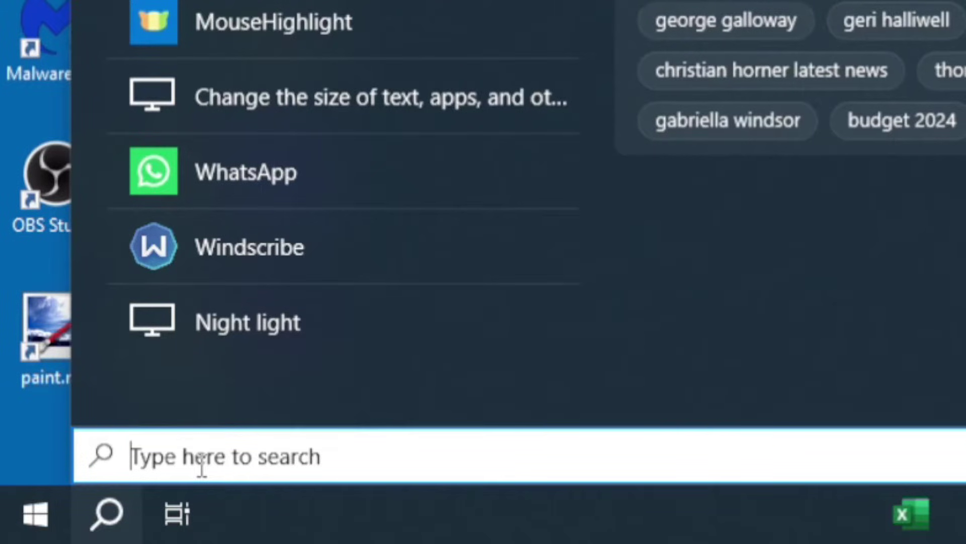
{"action": "type", "text": "power settings"}
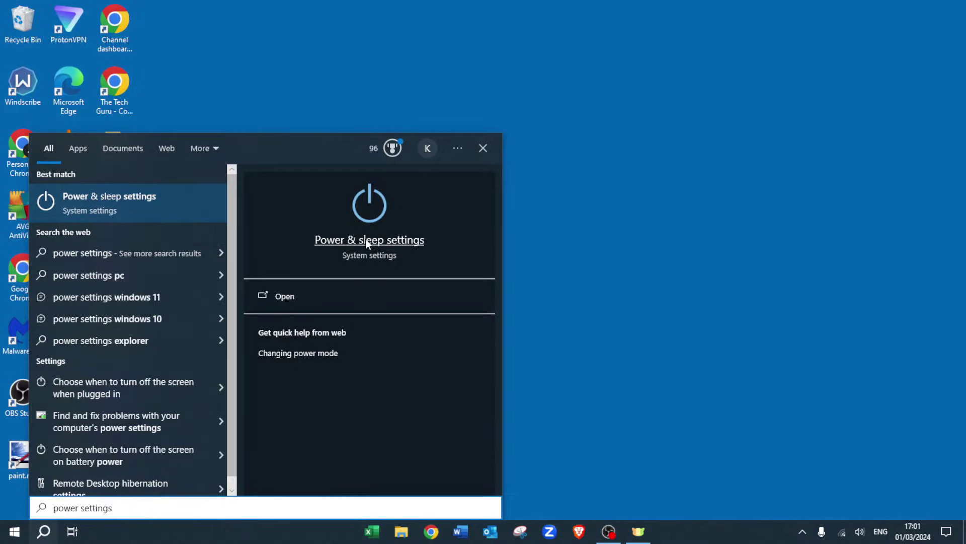
{"action": "left_click", "coordinate": [366, 238]}
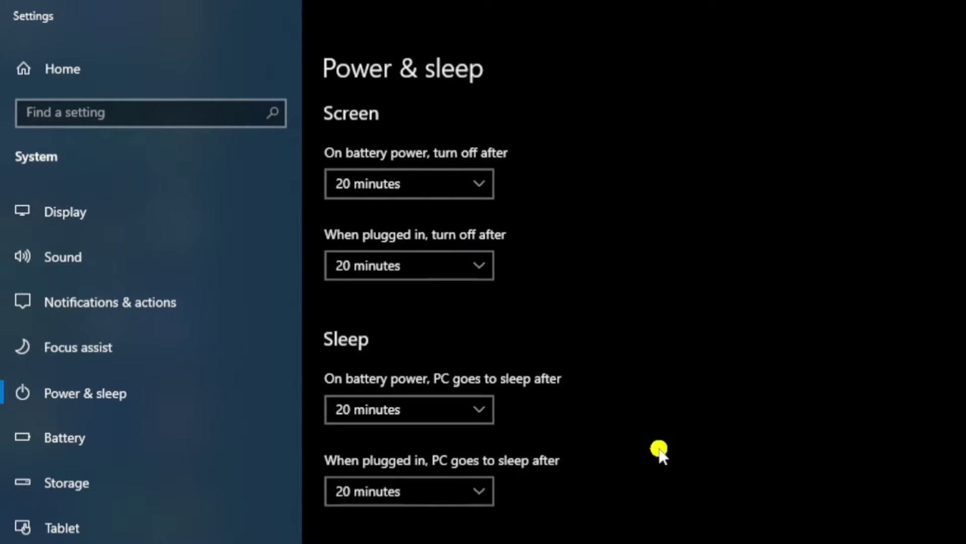
- Set the screen to turn off after Never, both on battery and plugged in
{"action": "left_click", "coordinate": [477, 197]}
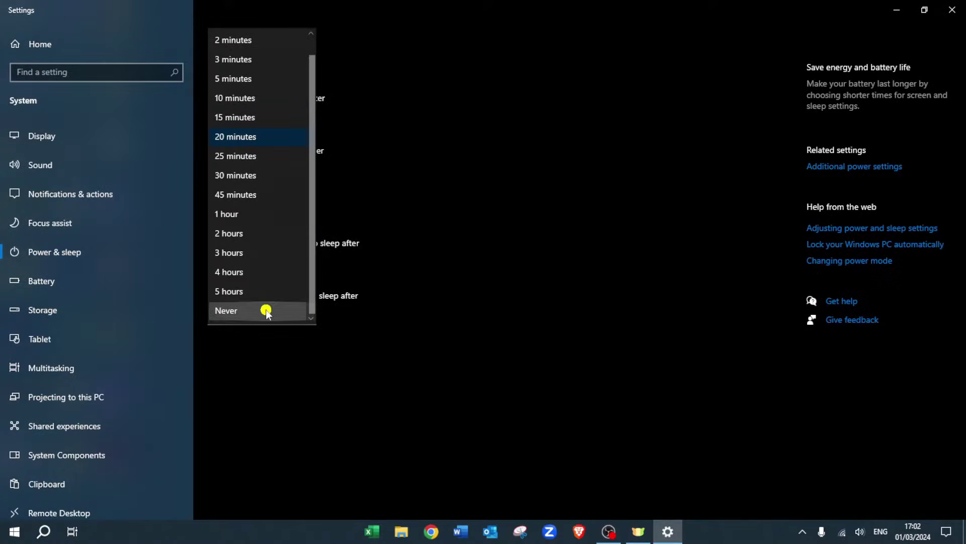
{"action": "left_click", "coordinate": [266, 311]}
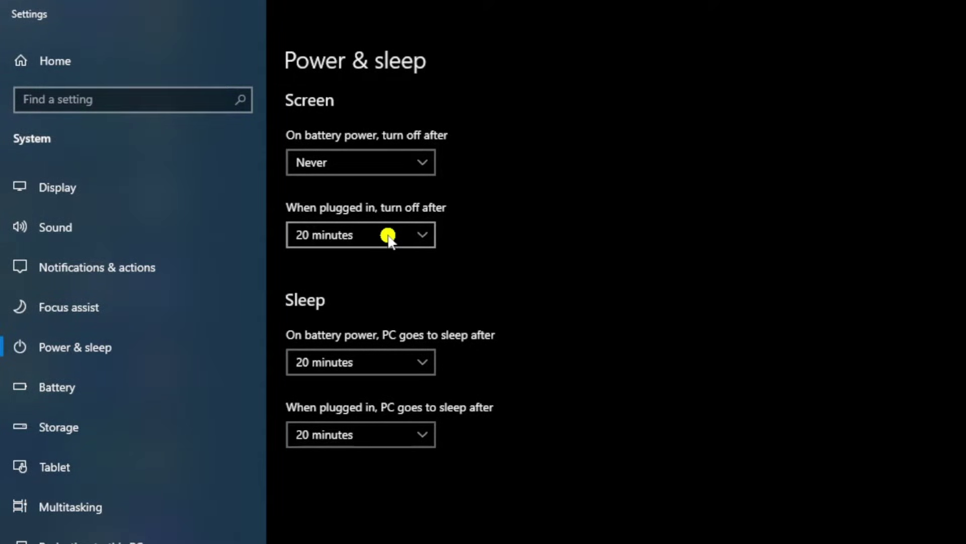
{"action": "left_click", "coordinate": [388, 236]}
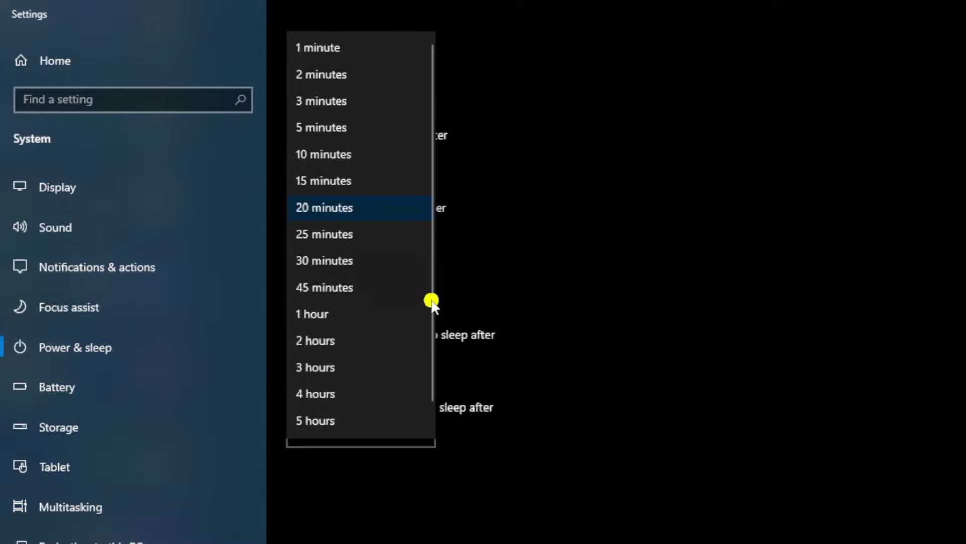
{"action": "left_click_drag", "start_coordinate": [431, 301], "coordinate": [432, 362]}
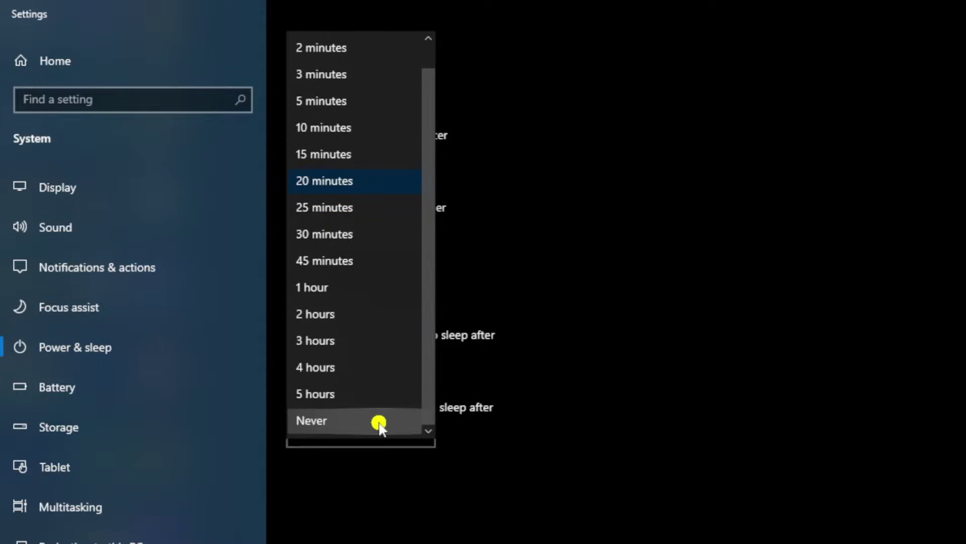
{"action": "left_click", "coordinate": [380, 423]}
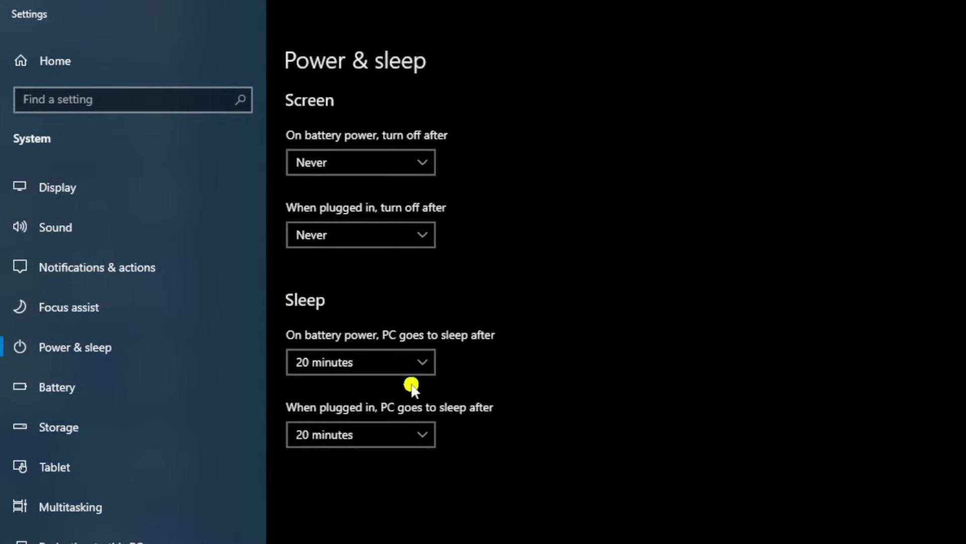
- Set the PC to sleep after Never, both on battery and plugged in
{"action": "left_click", "coordinate": [383, 364]}
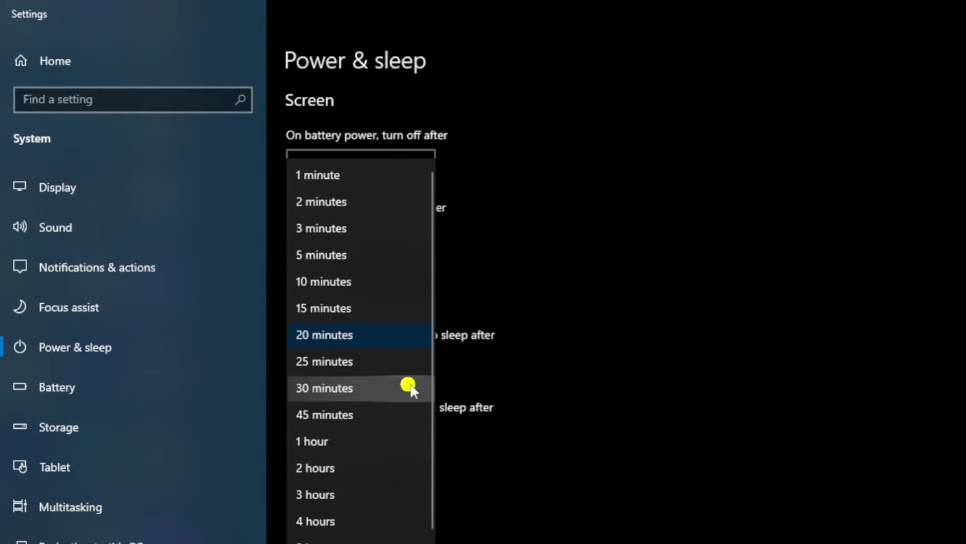
{"action": "scroll", "coordinate": [415, 408], "scroll_direction": "down", "scroll_amount": 1}
{"action": "left_click", "coordinate": [385, 538]}
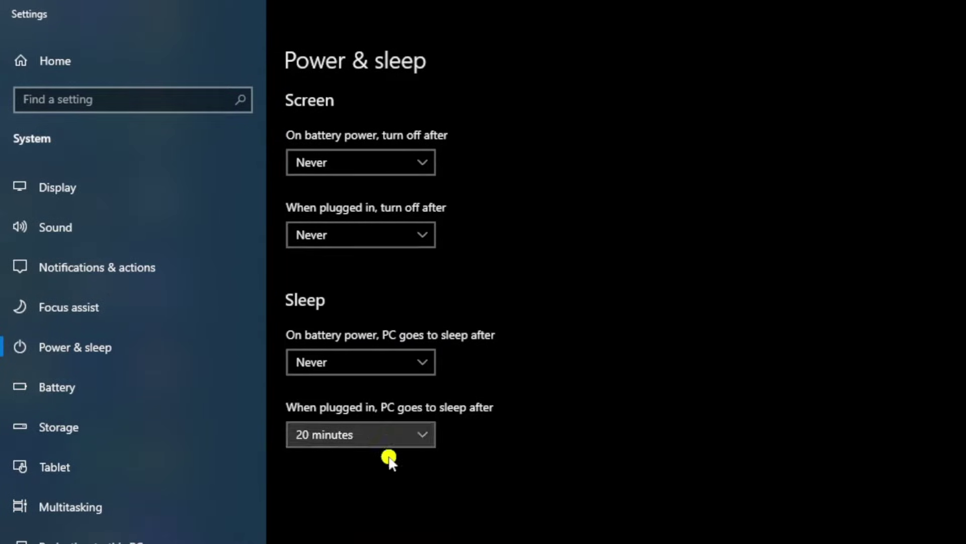
{"action": "left_click", "coordinate": [388, 458]}
{"action": "scroll", "coordinate": [423, 503], "scroll_direction": "down", "scroll_amount": 1}
{"action": "left_click", "coordinate": [385, 537]}
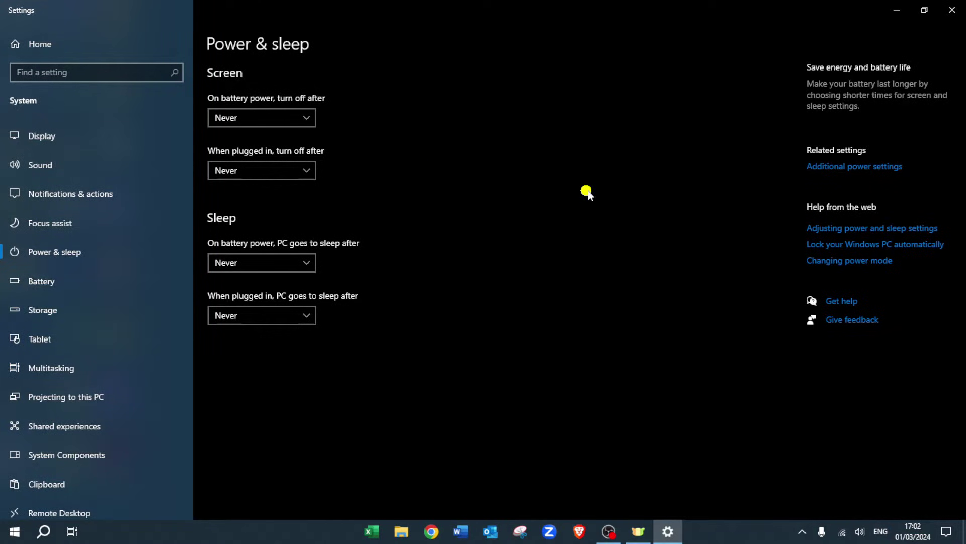
- Open My Custom Plan 5's plan settings and its advanced power settings dialog
{"action": "left_click", "coordinate": [820, 169]}
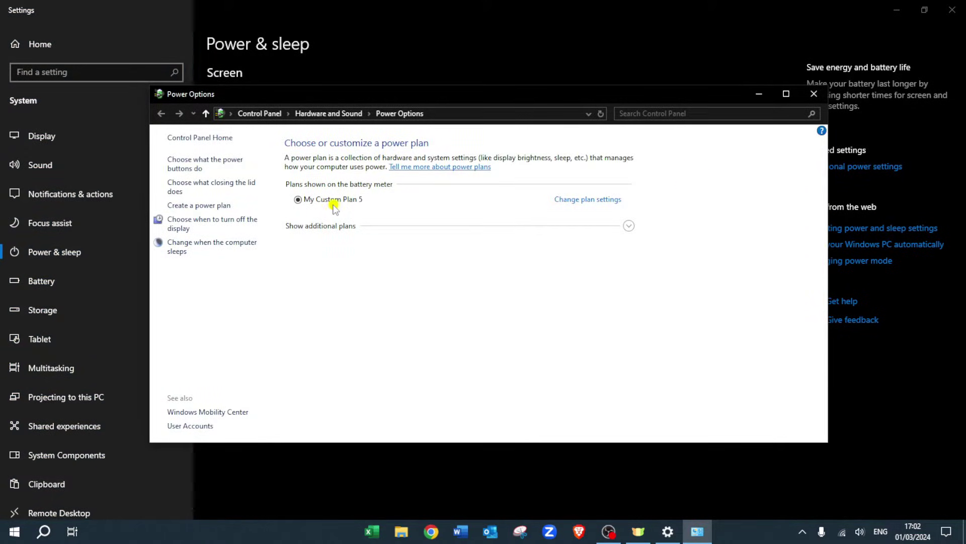
{"action": "left_click", "coordinate": [575, 200]}
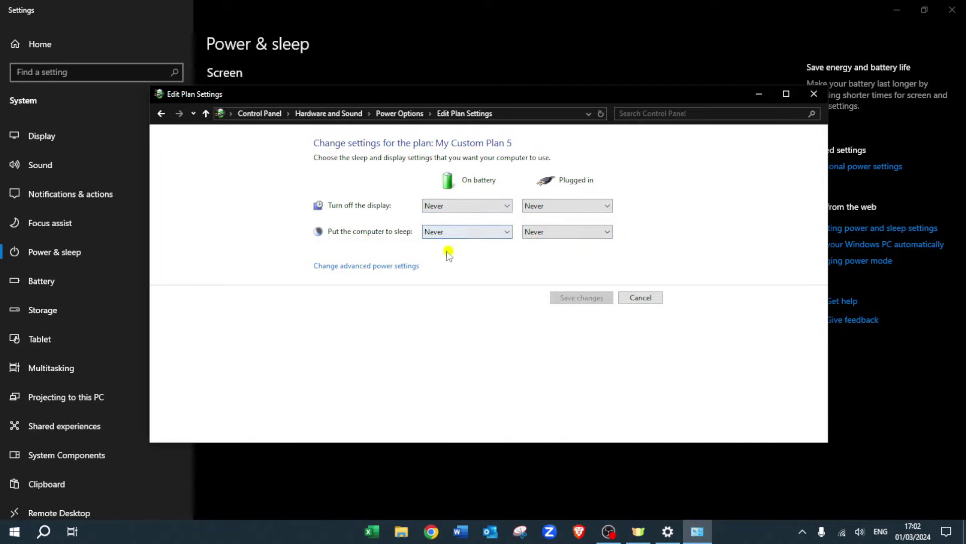
{"action": "left_click", "coordinate": [358, 266]}
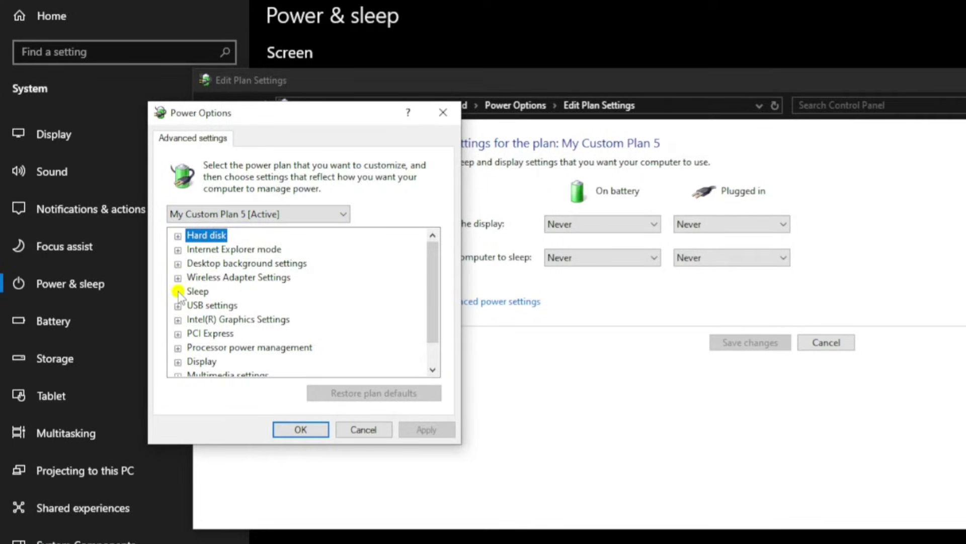
- Under Sleep, set Allow hybrid sleep to Off on battery and plugged in
{"action": "left_click", "coordinate": [178, 292]}
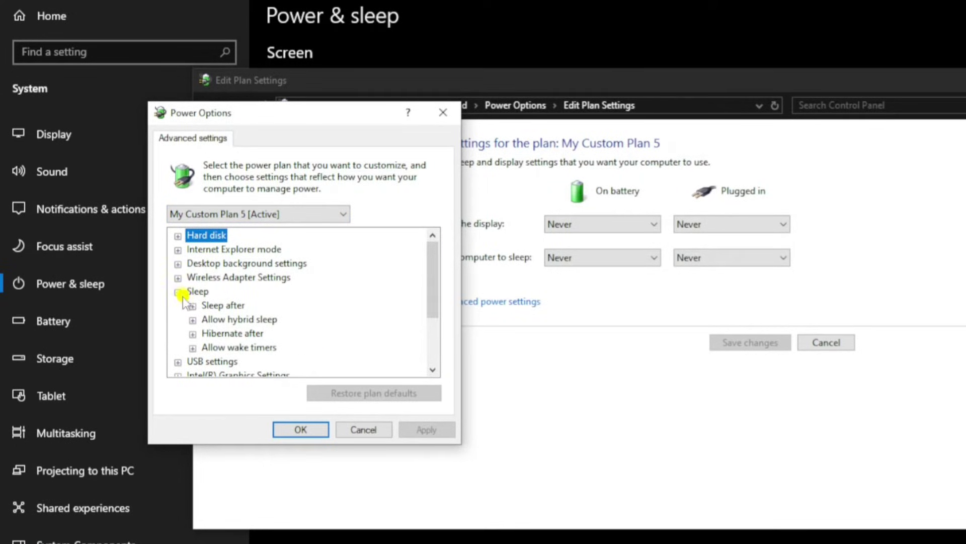
{"action": "left_click", "coordinate": [192, 305]}
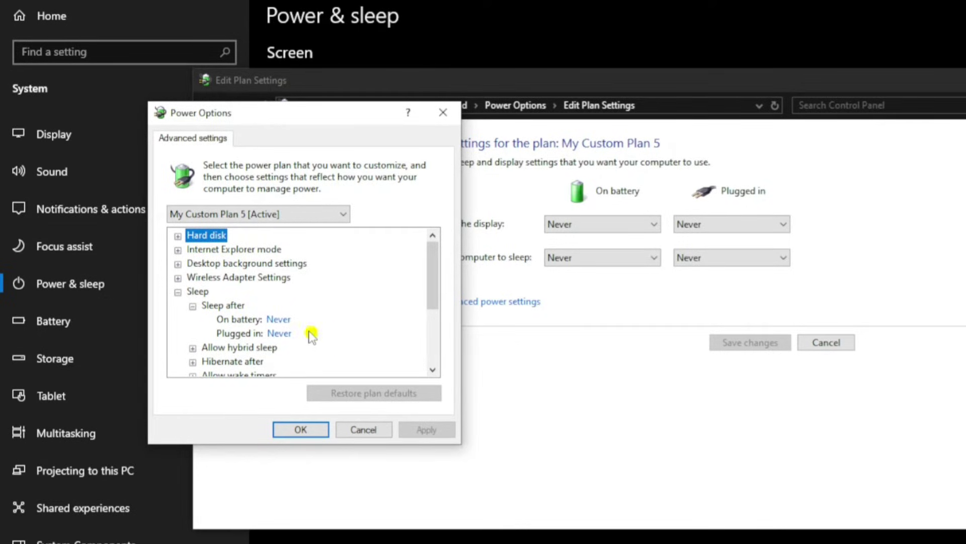
{"action": "scroll", "coordinate": [307, 333], "scroll_direction": "down", "scroll_amount": 1}
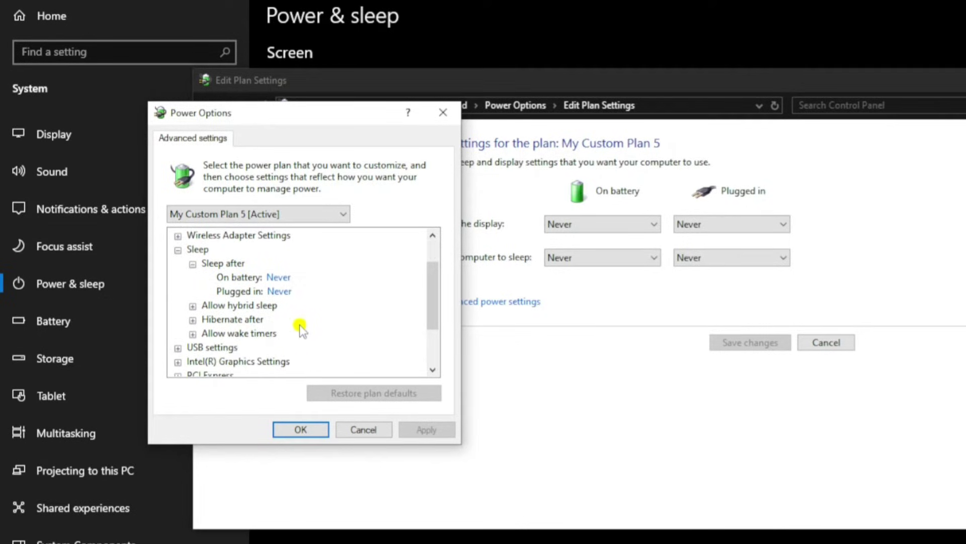
{"action": "left_click", "coordinate": [192, 306]}
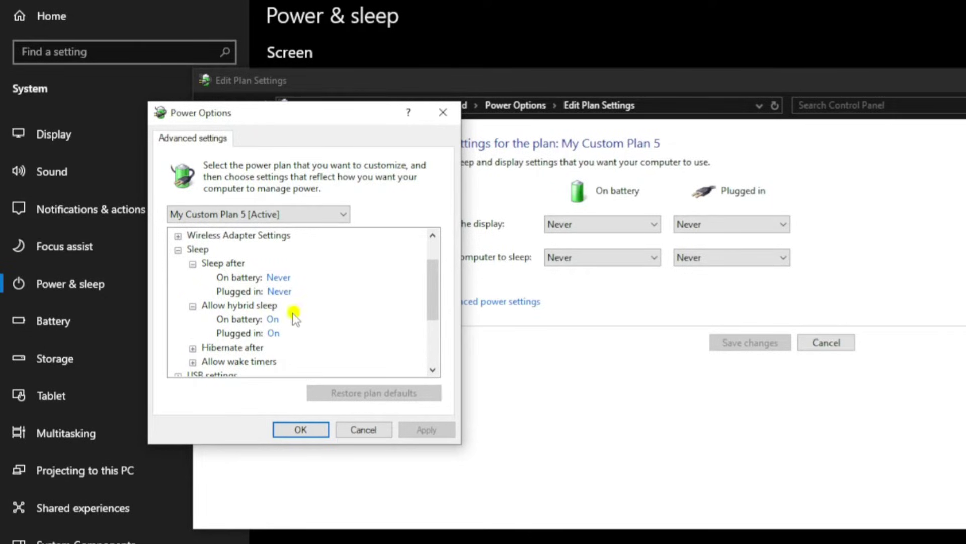
{"action": "left_click", "coordinate": [275, 320]}
{"action": "left_click", "coordinate": [282, 320]}
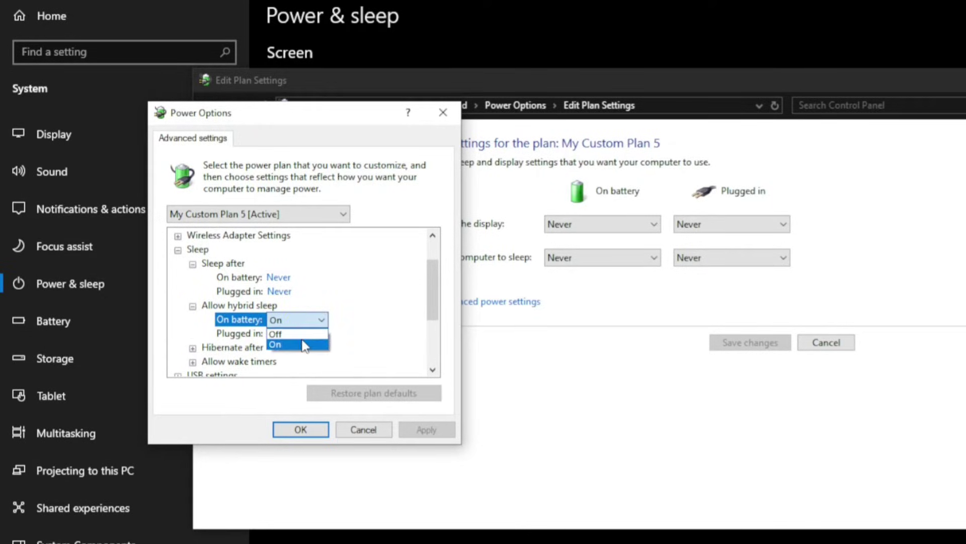
{"action": "left_click", "coordinate": [290, 333]}
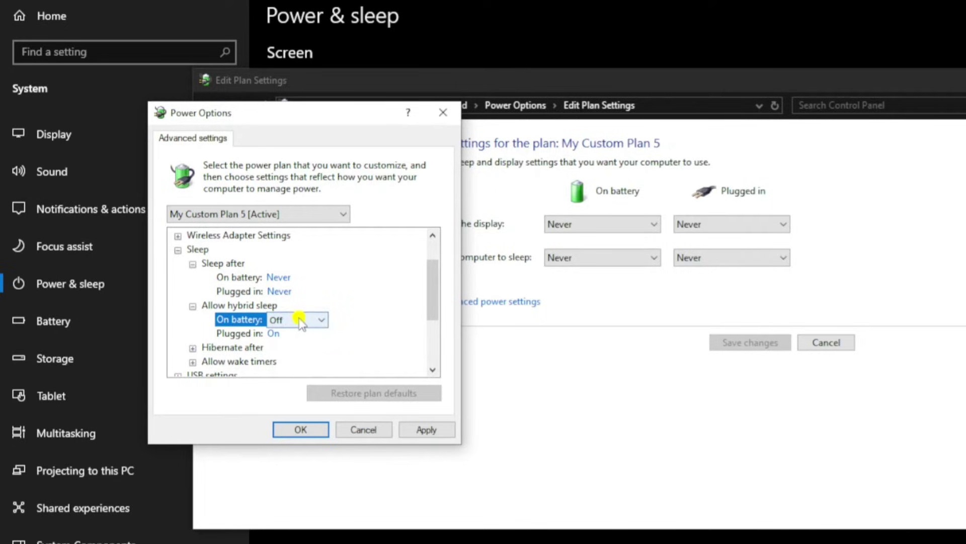
{"action": "left_click", "coordinate": [240, 333]}
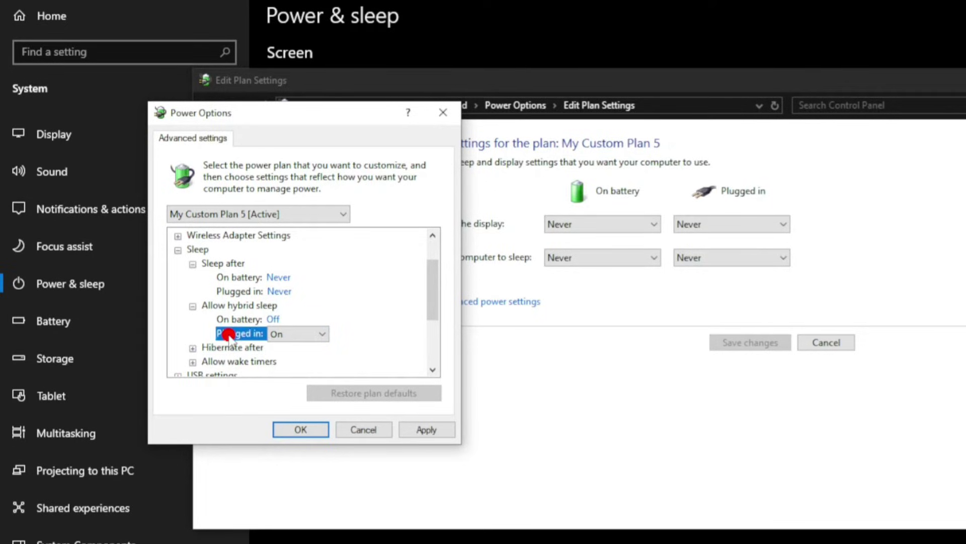
{"action": "left_click", "coordinate": [302, 334]}
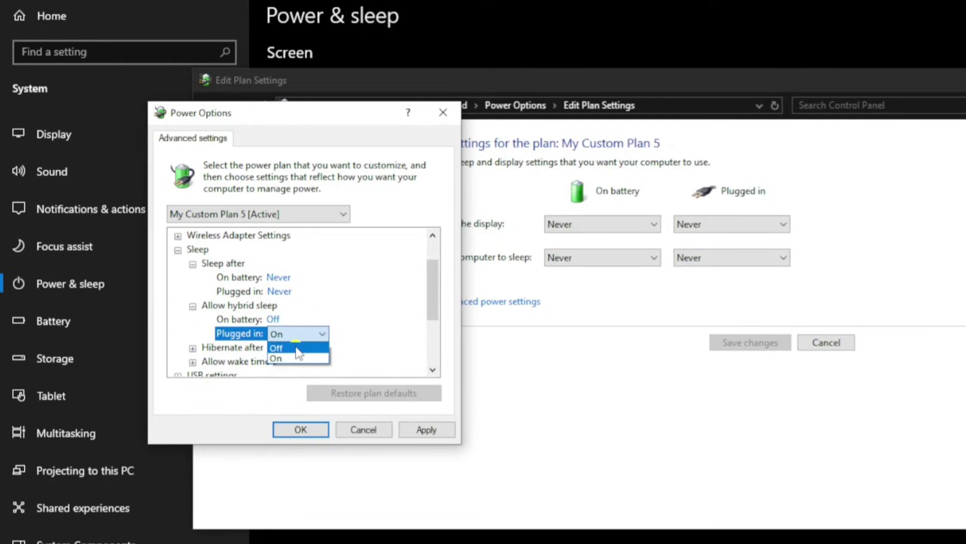
- Confirm Hibernate after reads Never for both power sources and apply the changes
{"action": "left_click", "coordinate": [192, 306]}
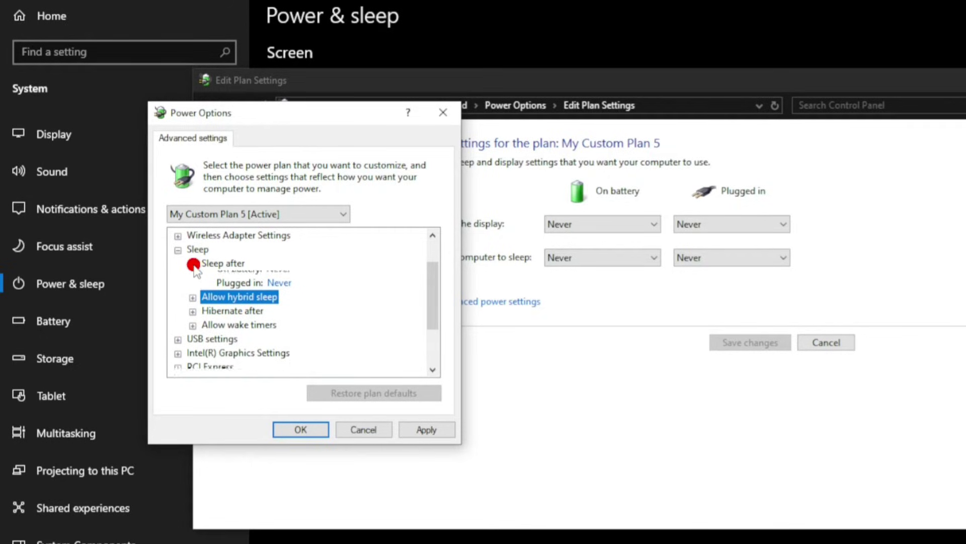
{"action": "left_click", "coordinate": [192, 263]}
{"action": "left_click", "coordinate": [193, 293]}
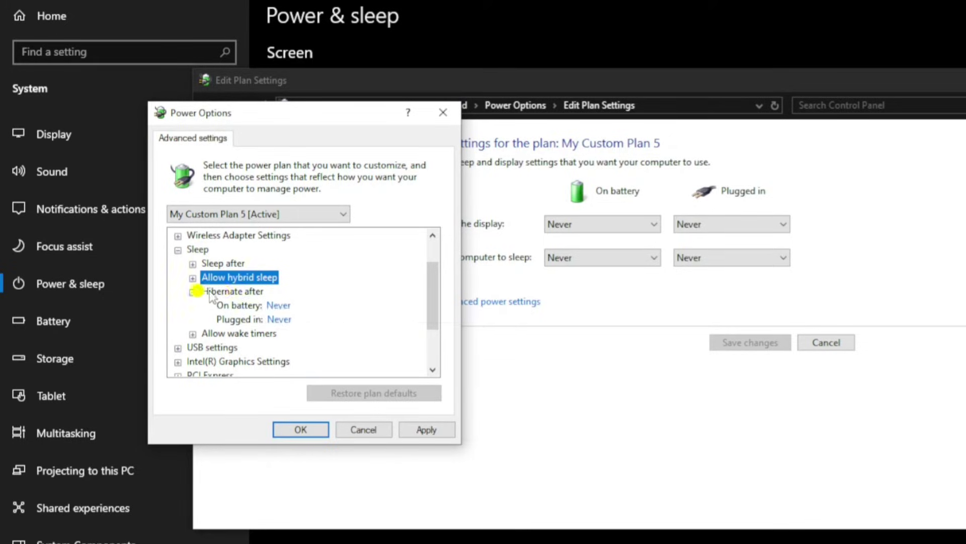
{"action": "left_click", "coordinate": [193, 293]}
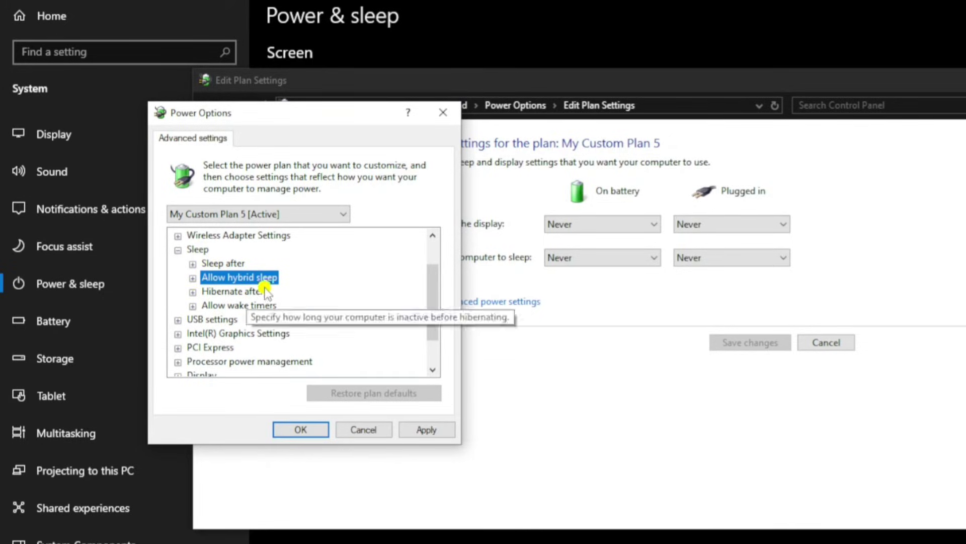
{"action": "scroll", "coordinate": [237, 347], "scroll_direction": "down", "scroll_amount": 1}
{"action": "scroll", "coordinate": [242, 340], "scroll_direction": "up", "scroll_amount": 2}
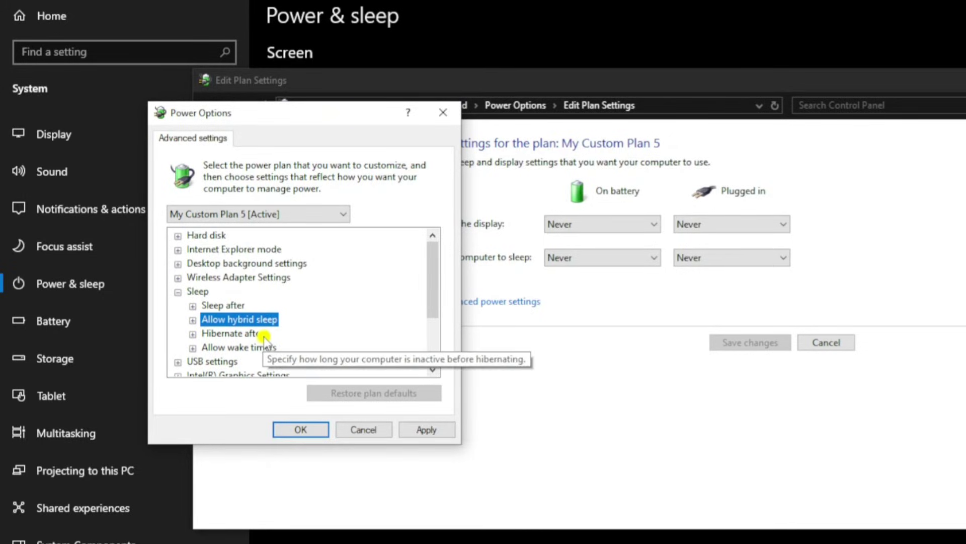
{"action": "left_click", "coordinate": [427, 429]}
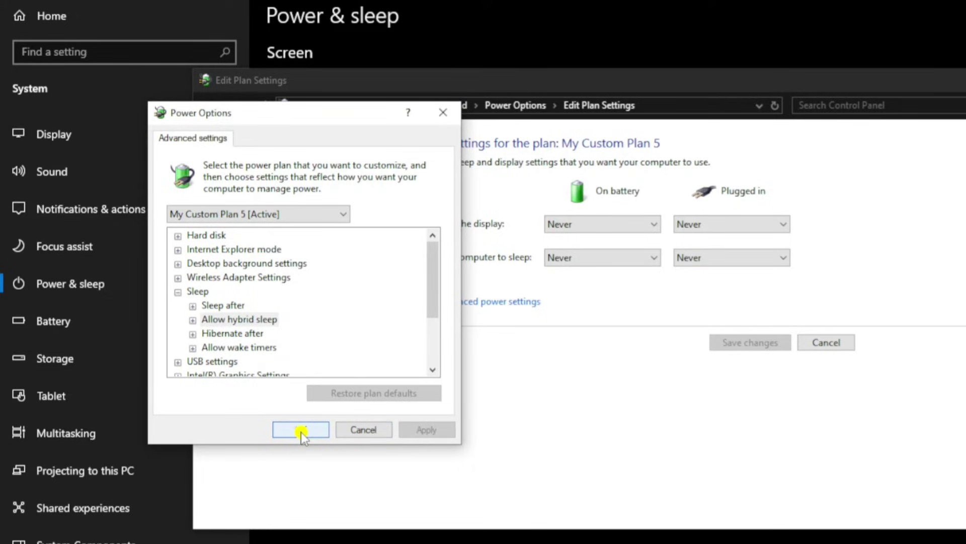
- Close Power Options with OK and close the Edit Plan Settings window
{"action": "left_click", "coordinate": [301, 432]}
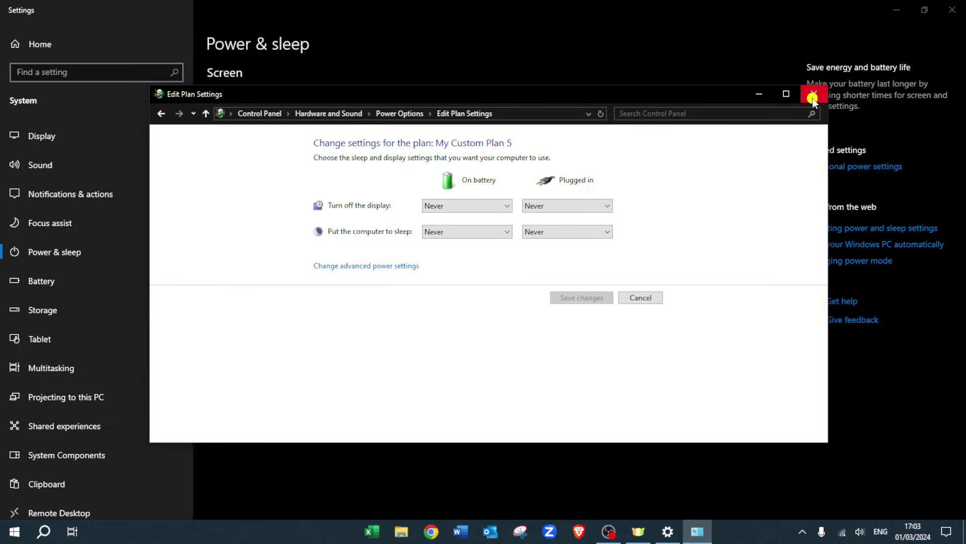
{"action": "left_click", "coordinate": [813, 98]}
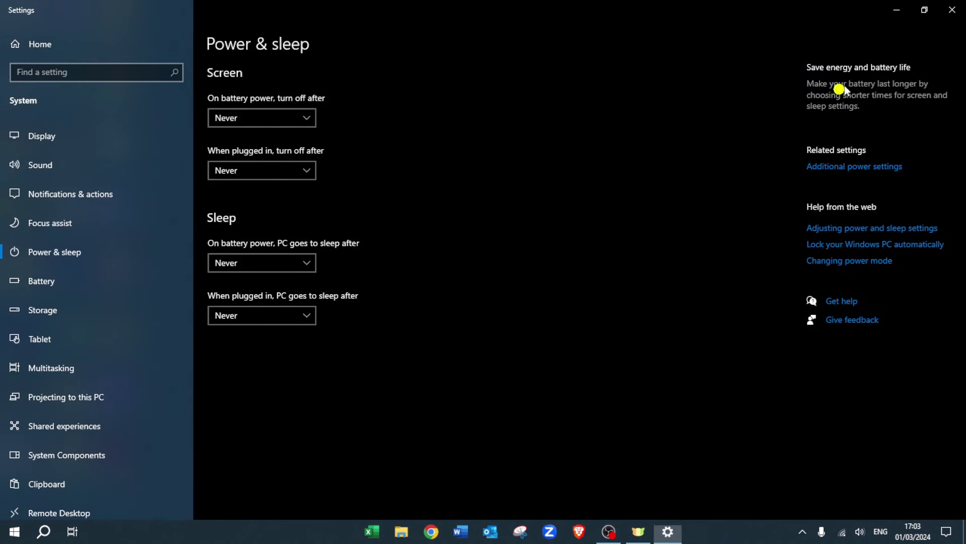